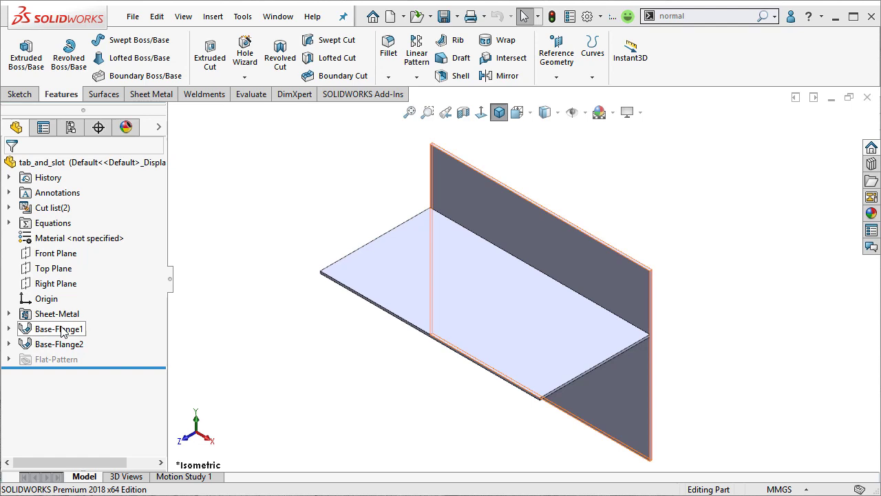
# - Start a Tab and Slot feature with the horizontal plate's rear edge for the tabs and the vertical plate's outer face for the slots
pyautogui.moveTo(587, 456); pyautogui.dragTo(618, 428, button='middle')
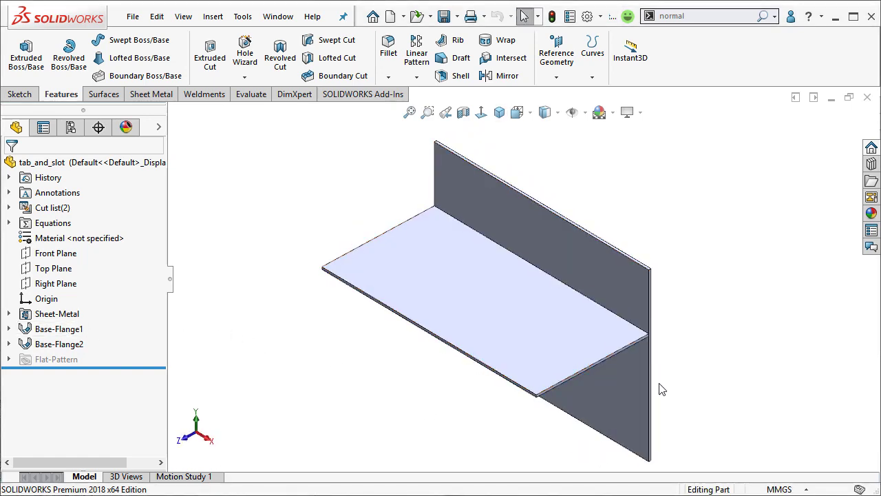
pyautogui.moveTo(660, 390); pyautogui.dragTo(582, 364, button='middle')
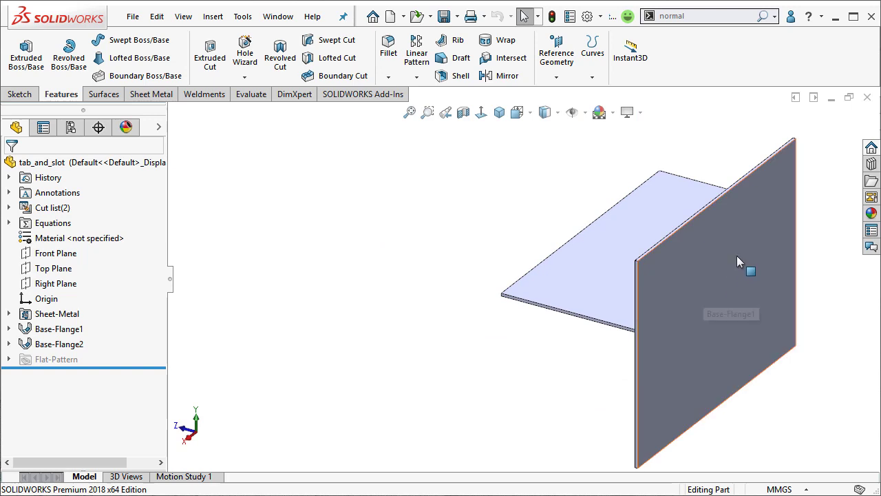
pyautogui.moveTo(525, 399); pyautogui.dragTo(435, 443, button='middle')
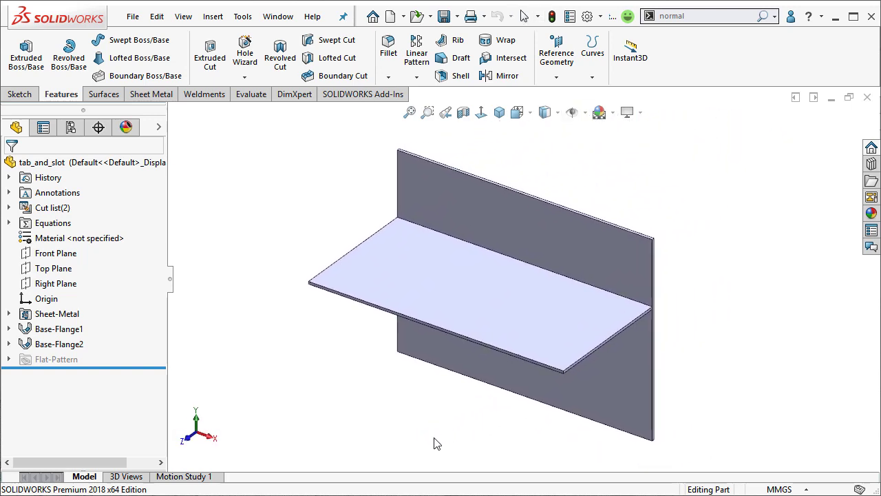
pyautogui.click(682, 15)
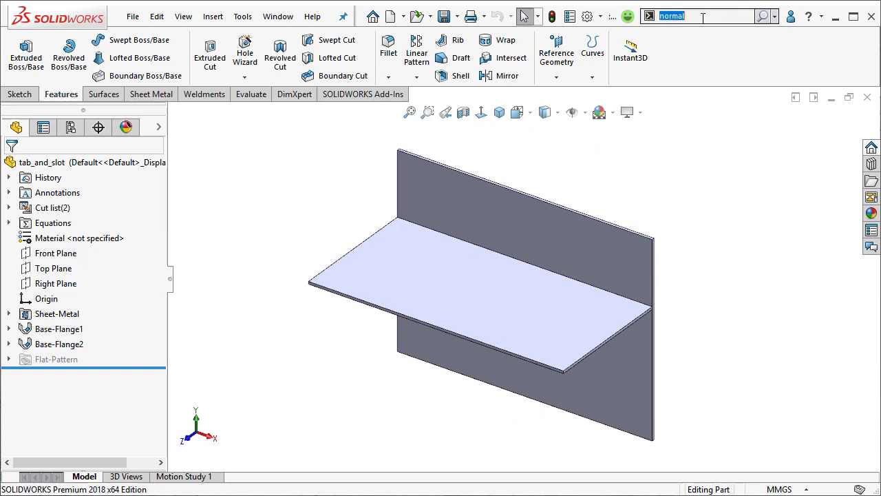
pyautogui.write('tab')
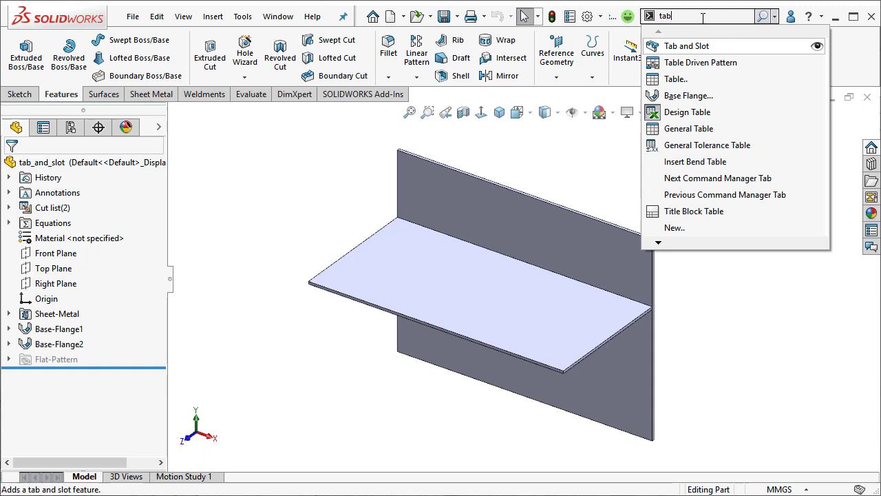
pyautogui.click(728, 46)
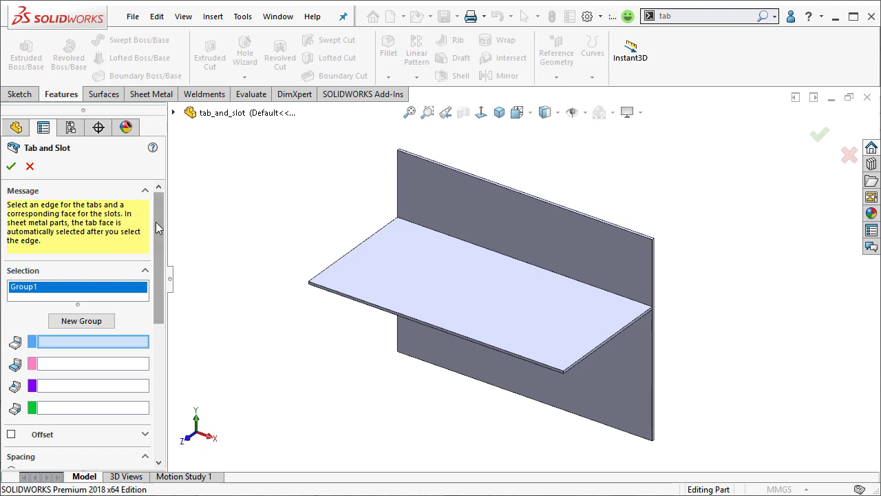
pyautogui.moveTo(159, 225); pyautogui.dragTo(156, 258)
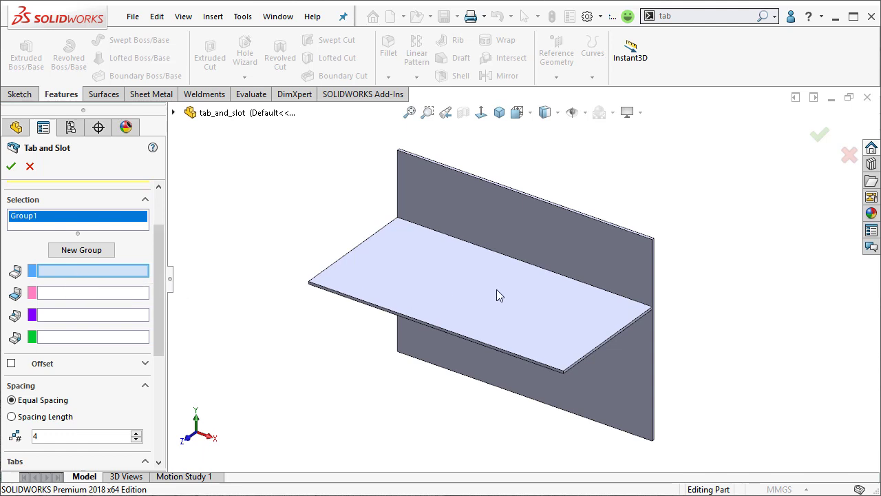
pyautogui.click(541, 274)
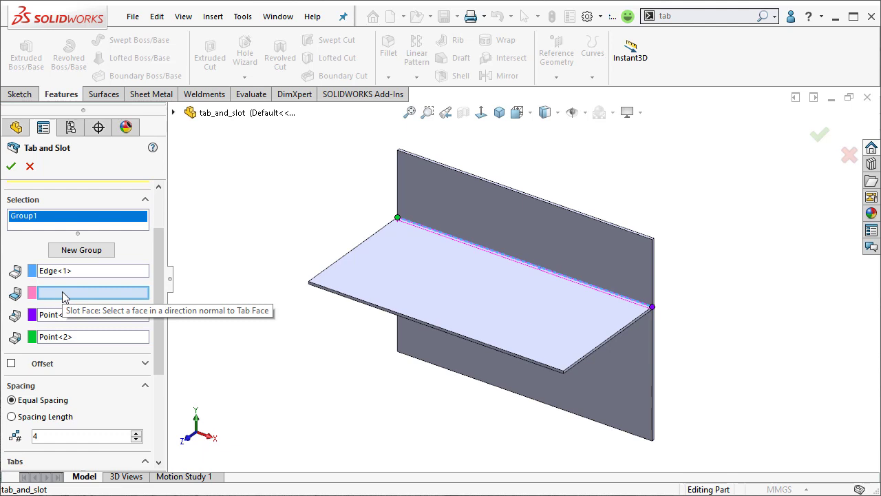
pyautogui.moveTo(506, 402); pyautogui.dragTo(413, 379, button='middle')
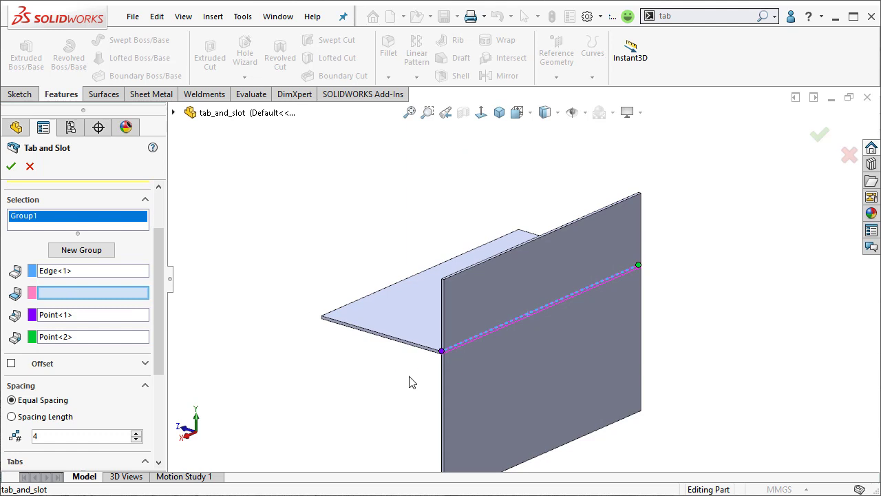
pyautogui.click(531, 384)
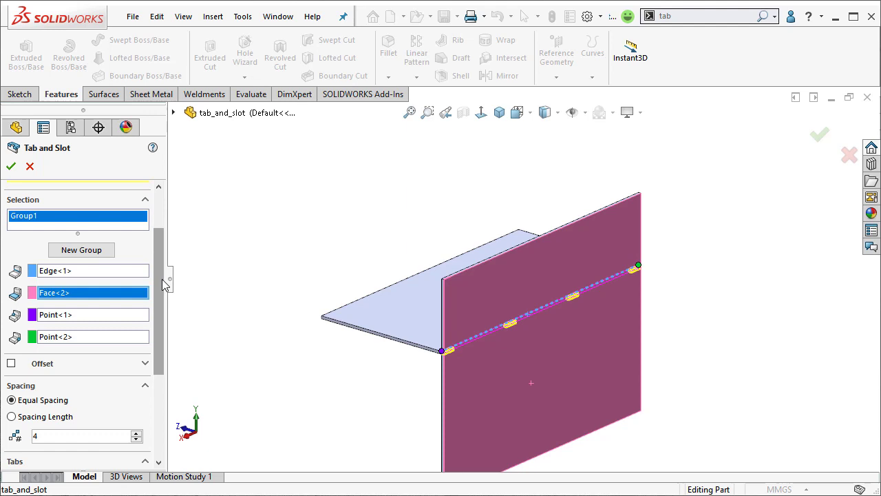
# - Use Equal Spacing with 5 tabs along the selected edge
pyautogui.scroll(-3, 164, 279)
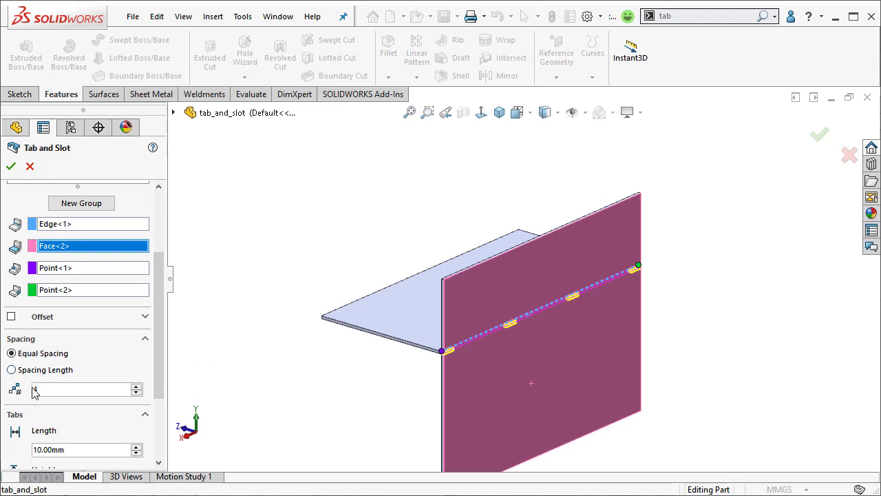
pyautogui.click(136, 386)
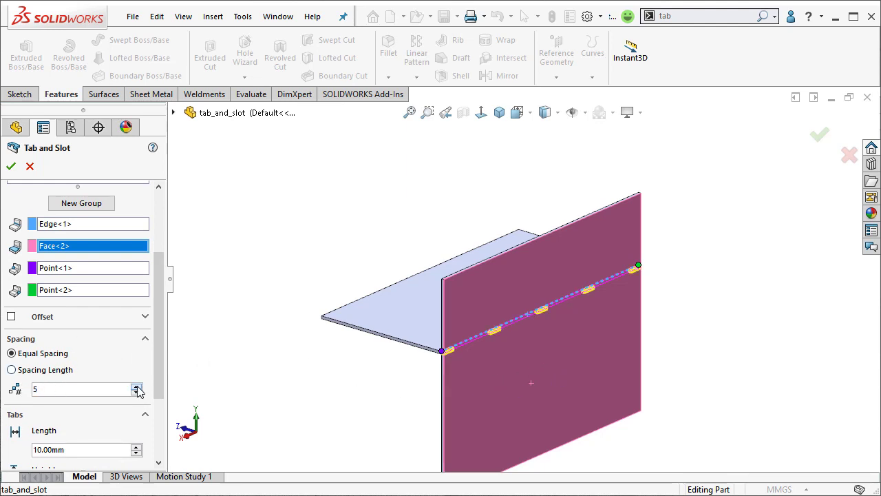
pyautogui.click(136, 387)
pyautogui.click(137, 387)
pyautogui.click(136, 387)
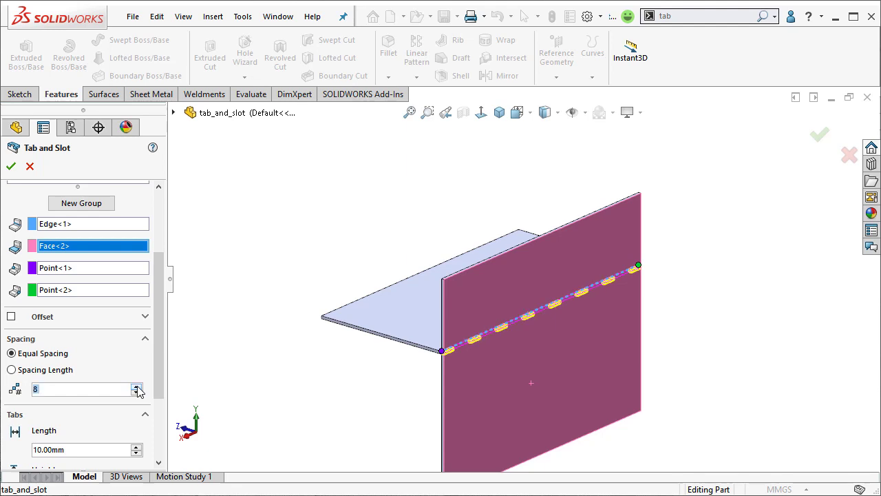
pyautogui.click(136, 394)
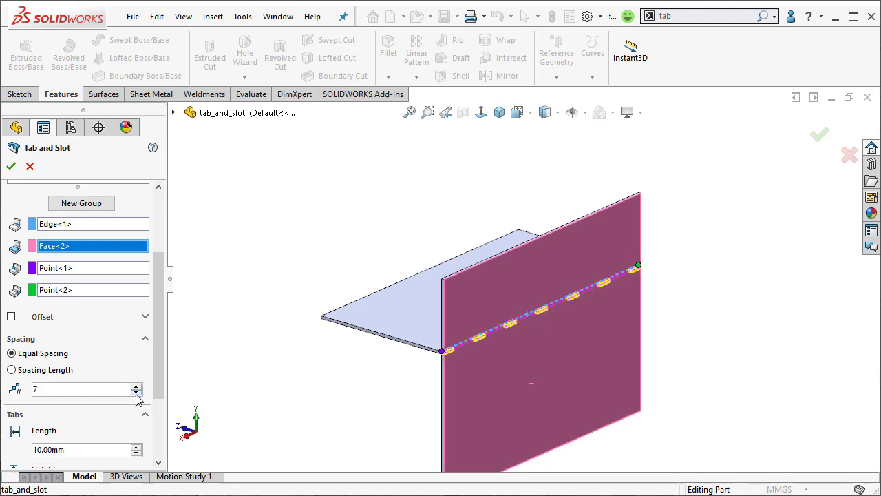
pyautogui.click(136, 394)
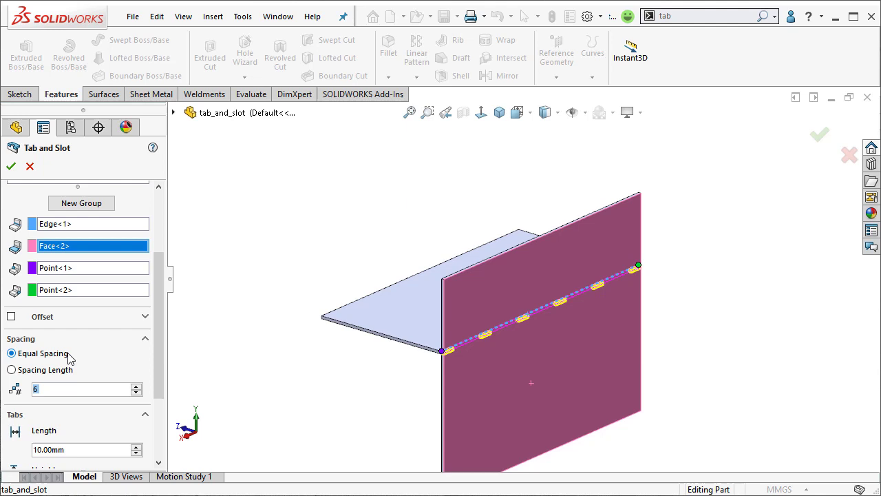
pyautogui.click(12, 370)
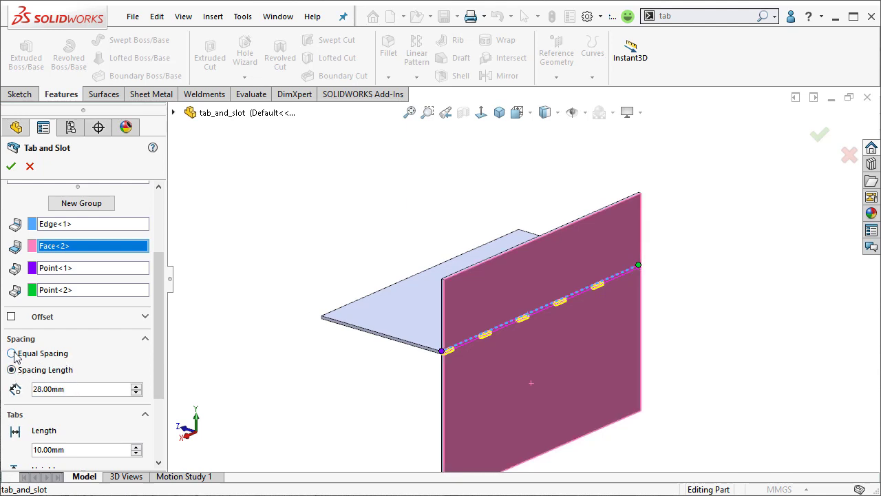
pyautogui.click(12, 353)
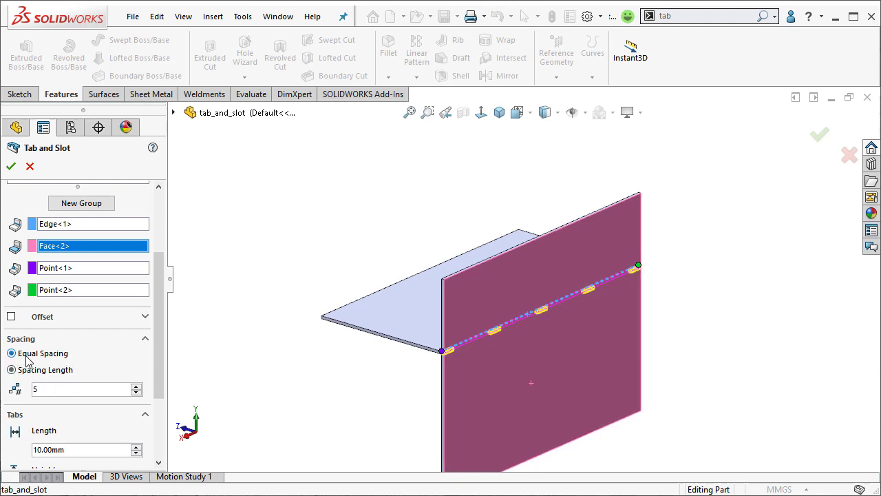
# - Try a 10 mm offset at the start of the tab row and disable the offset again
pyautogui.click(11, 317)
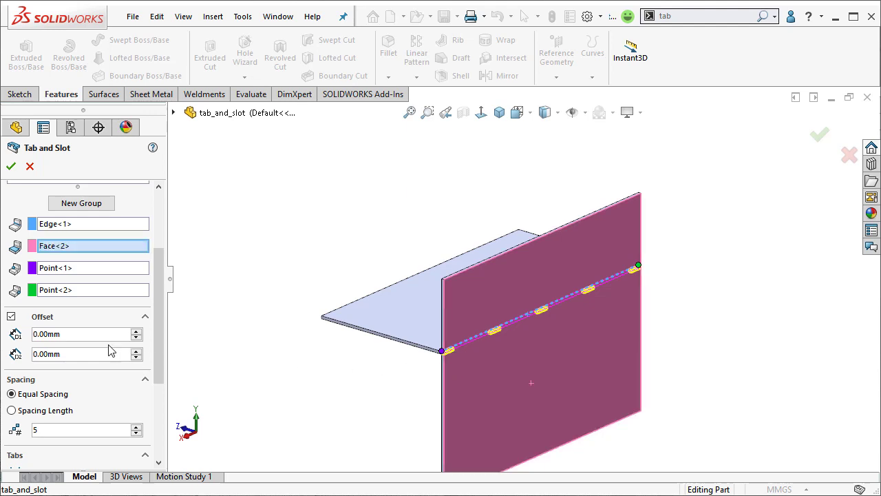
pyautogui.click(137, 333)
pyautogui.click(137, 334)
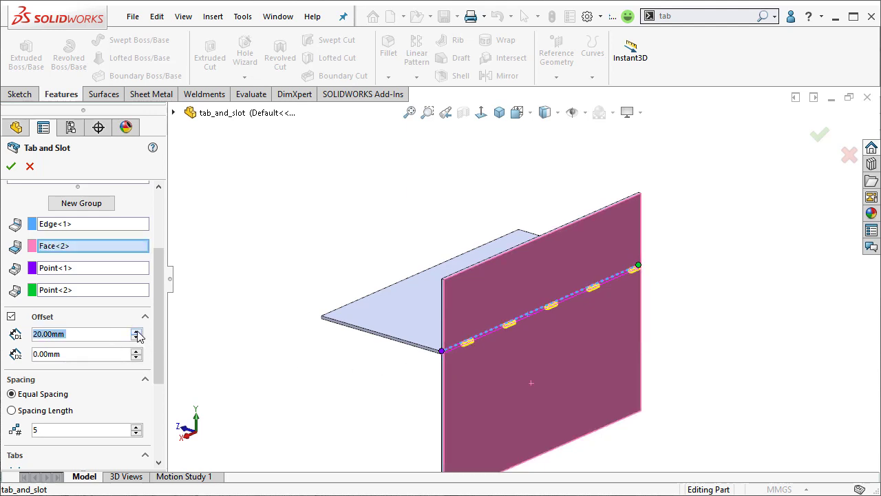
pyautogui.click(136, 338)
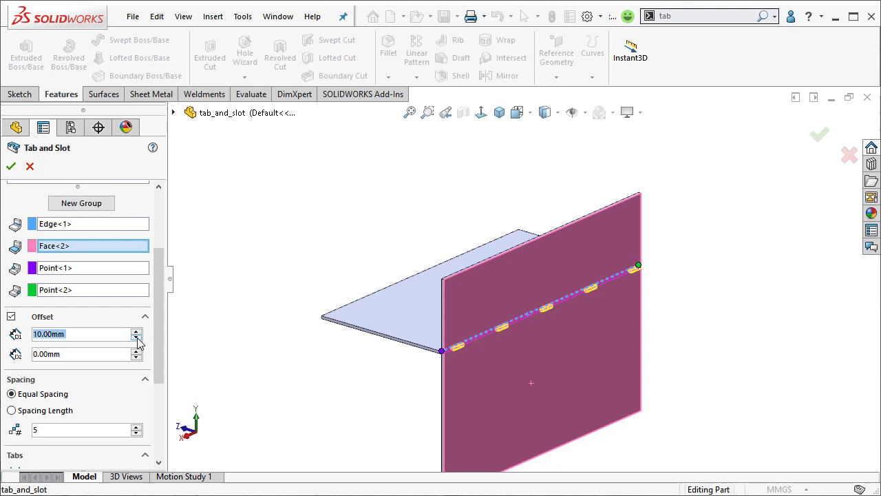
pyautogui.click(13, 317)
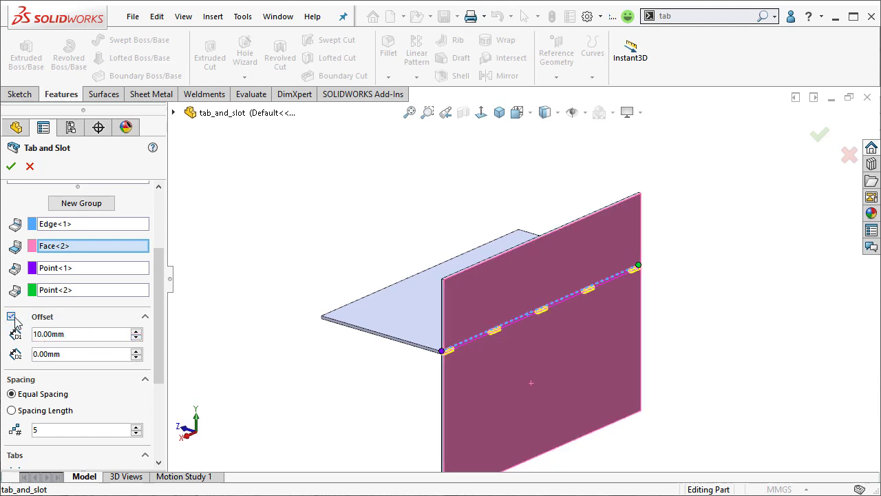
# - Set the tab length to 20 mm
pyautogui.moveTo(163, 317); pyautogui.dragTo(152, 374)
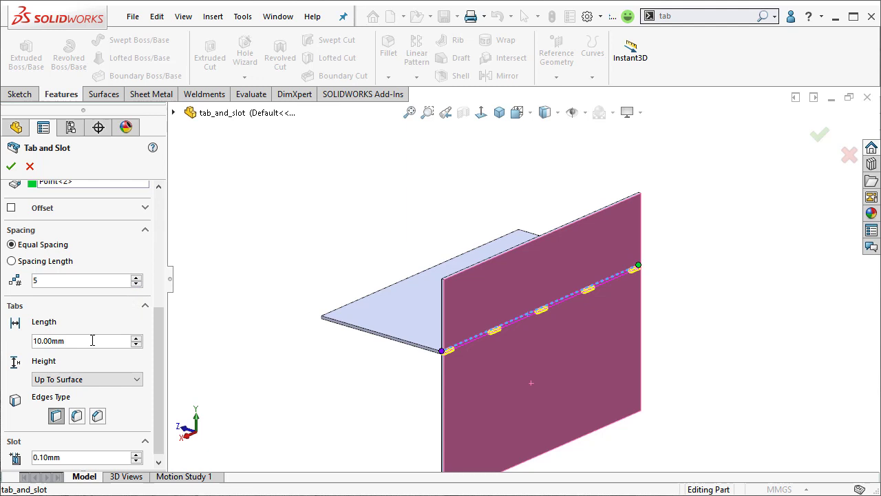
pyautogui.doubleClick(57, 343)
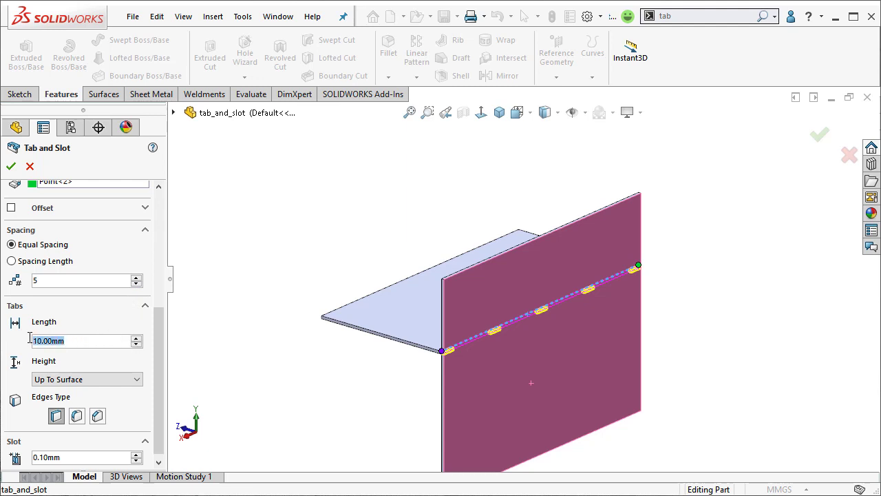
pyautogui.write('20')
pyautogui.press('Return')
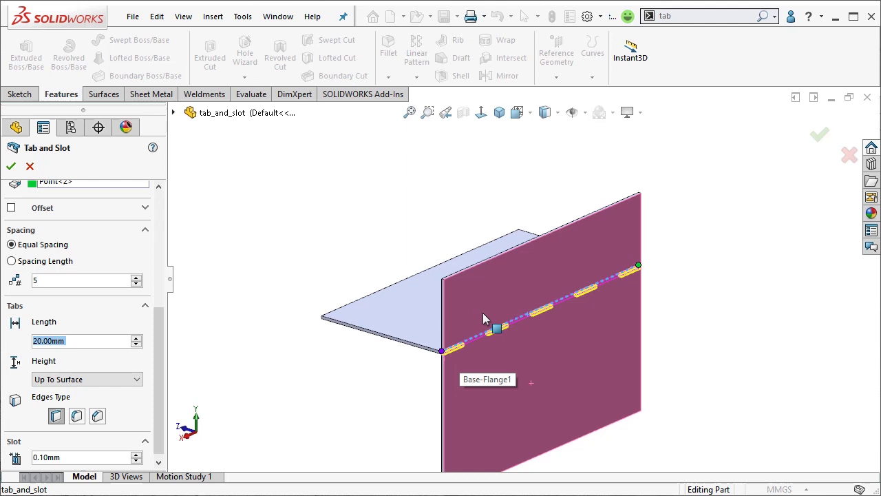
# - Set the tab height to Blind with a value of 10 mm
pyautogui.click(89, 382)
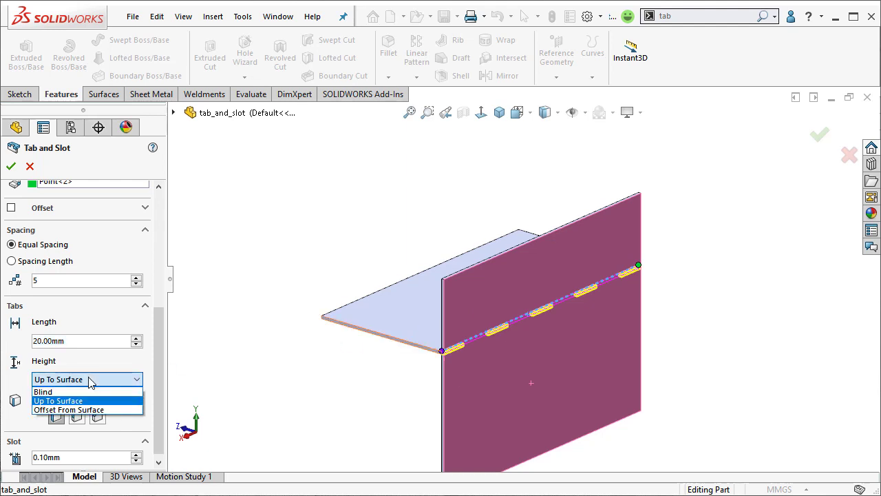
pyautogui.click(81, 391)
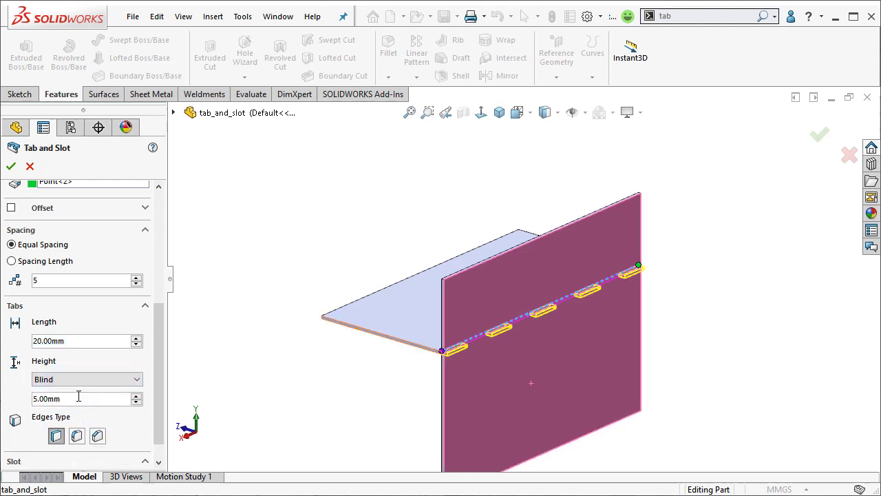
pyautogui.moveTo(80, 399); pyautogui.dragTo(26, 390)
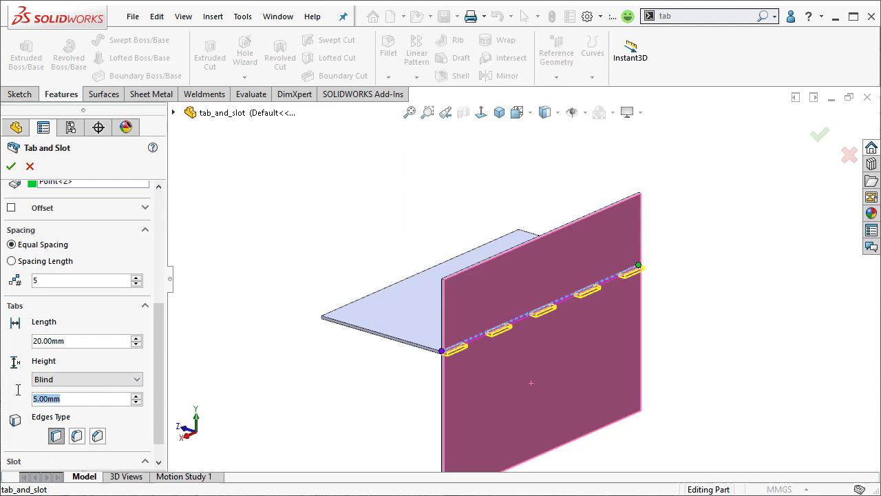
pyautogui.write('10')
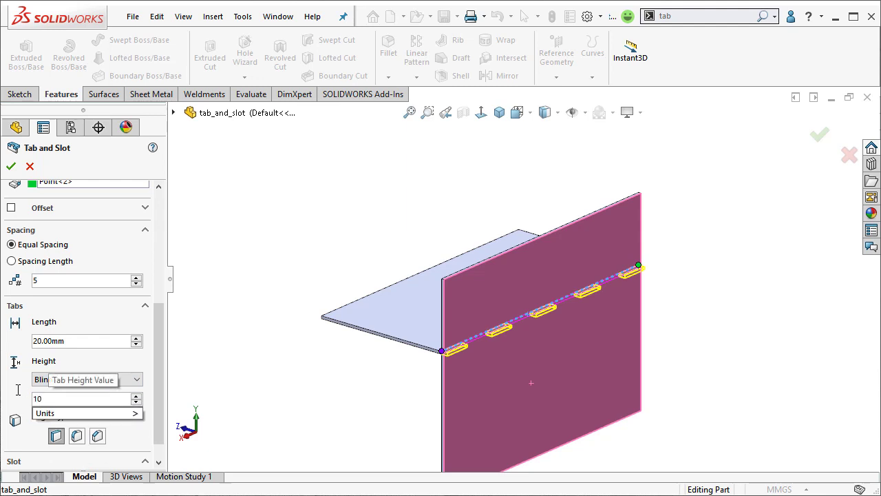
pyautogui.press('Return')
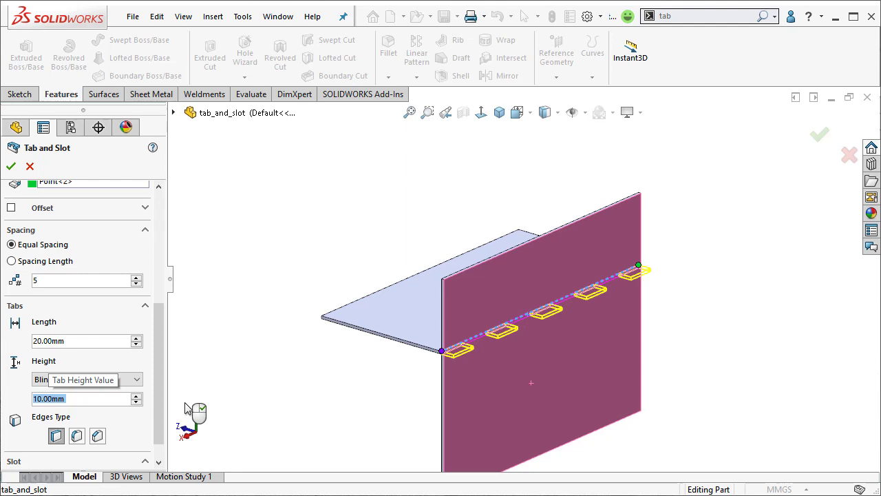
# - Try rounded and 2 mm chamfered tab edges, and return the edge type to sharp corners
pyautogui.click(77, 436)
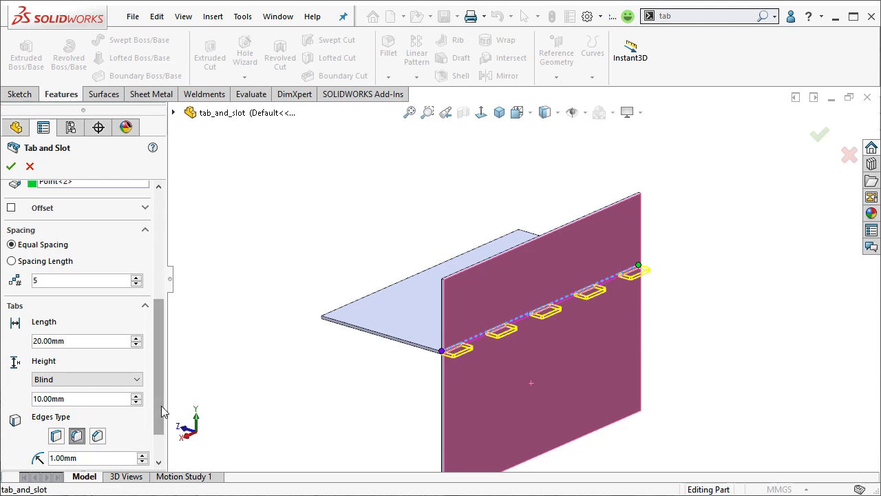
pyautogui.moveTo(161, 418); pyautogui.dragTo(173, 452)
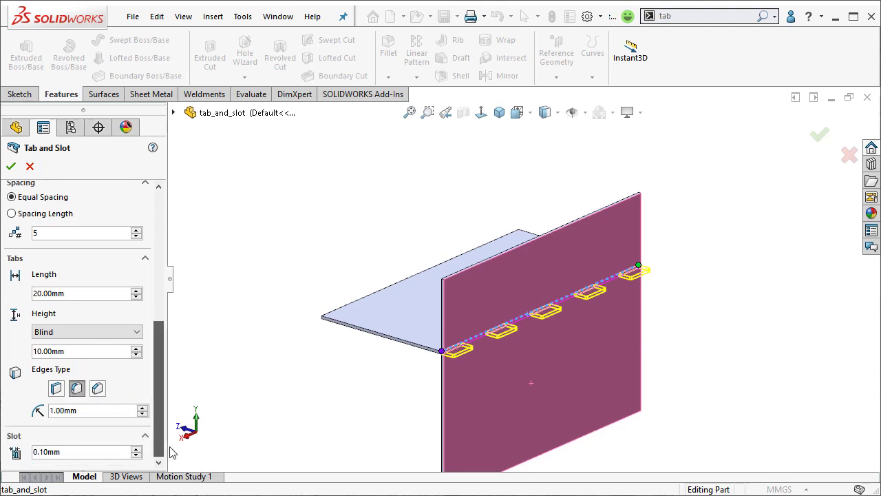
pyautogui.click(99, 388)
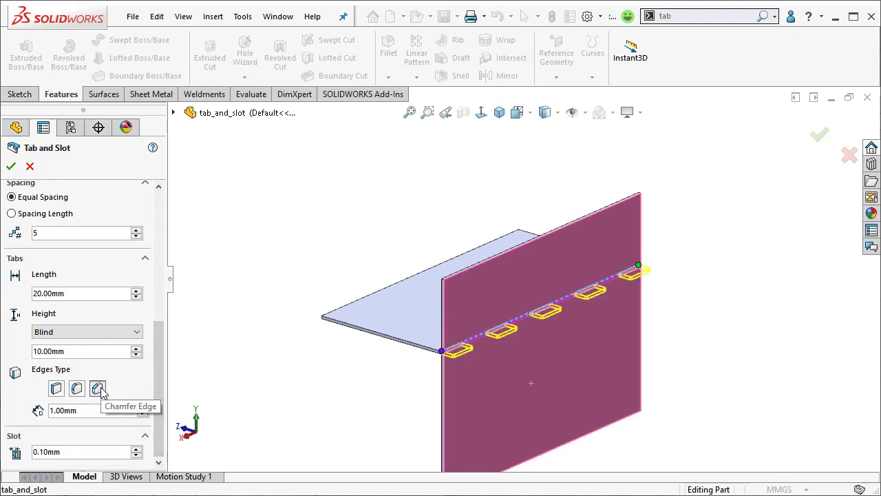
pyautogui.click(77, 411)
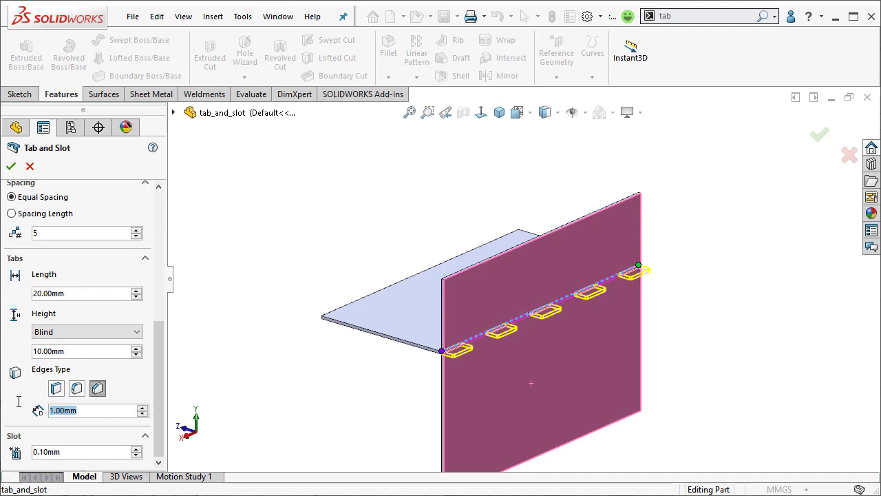
pyautogui.press('Up')
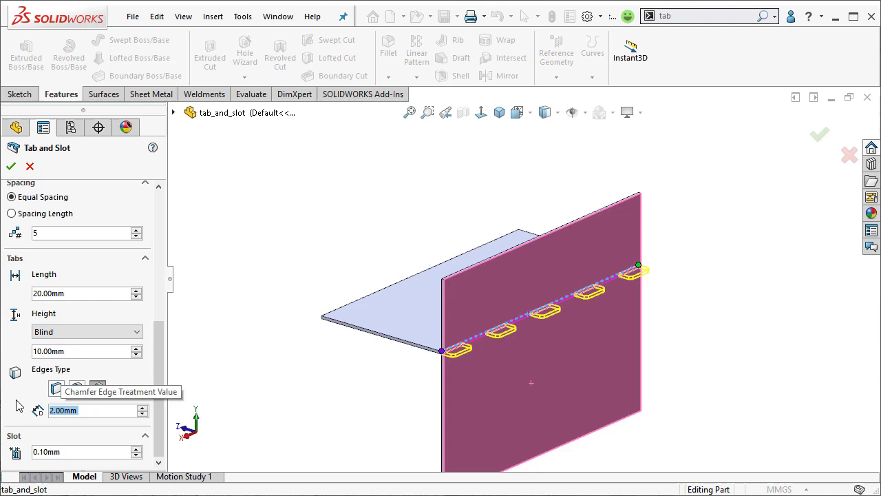
pyautogui.click(55, 389)
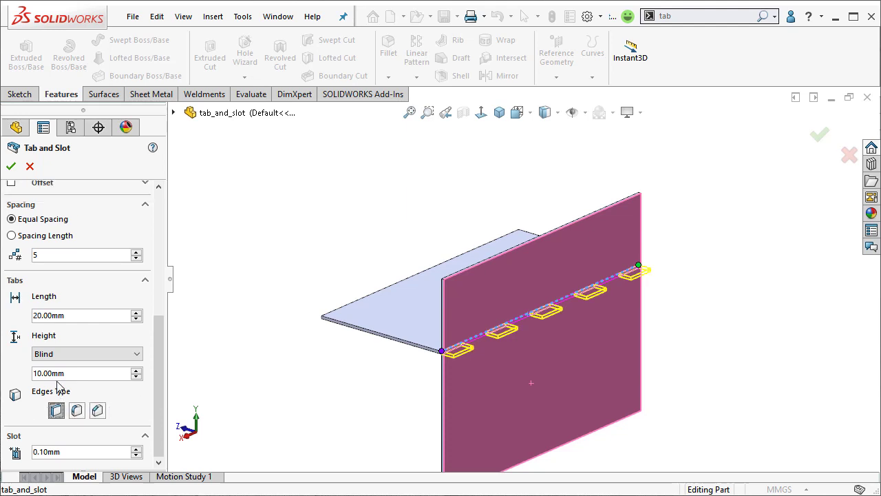
# - Set the tab height to Up To Surface and create the Tab and Slot feature on the sheet metal plates
pyautogui.click(78, 353)
pyautogui.click(81, 376)
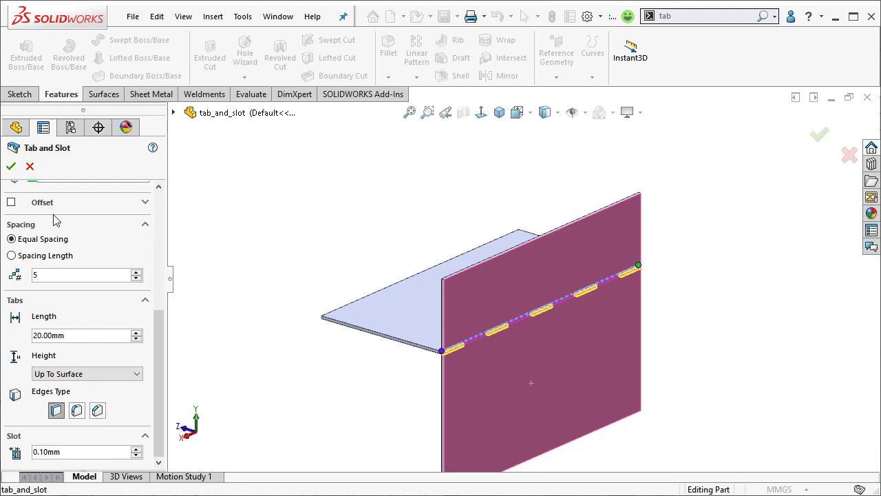
pyautogui.click(12, 165)
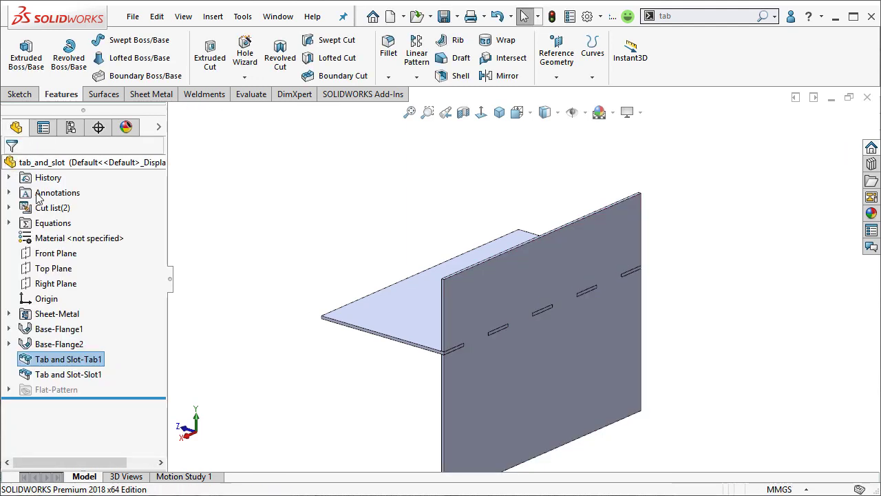
pyautogui.scroll(-8, 532, 341)
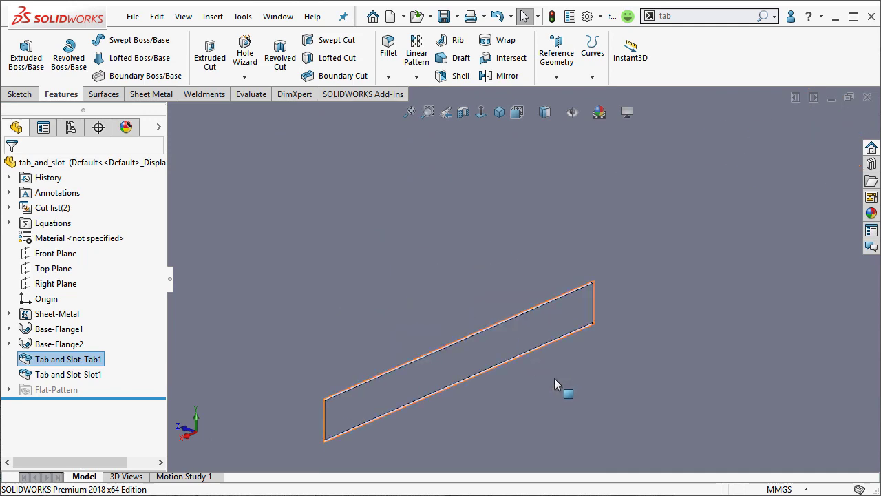
pyautogui.moveTo(553, 376)
pyautogui.mouseDown(button='middle')
pyautogui.moveTo(516, 356)
pyautogui.moveTo(492, 316)
pyautogui.moveTo(574, 356)
pyautogui.moveTo(567, 362)
pyautogui.moveTo(546, 352)
pyautogui.mouseUp(button='middle')
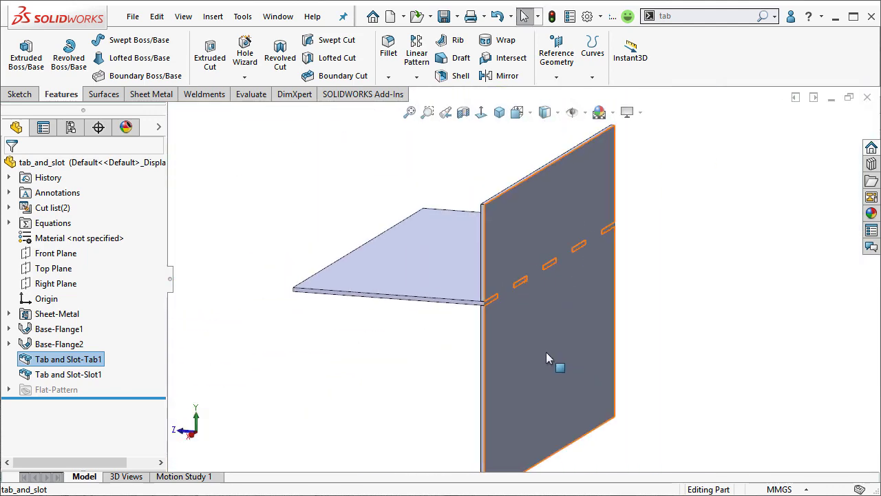
pyautogui.moveTo(417, 376); pyautogui.dragTo(483, 385, button='middle')
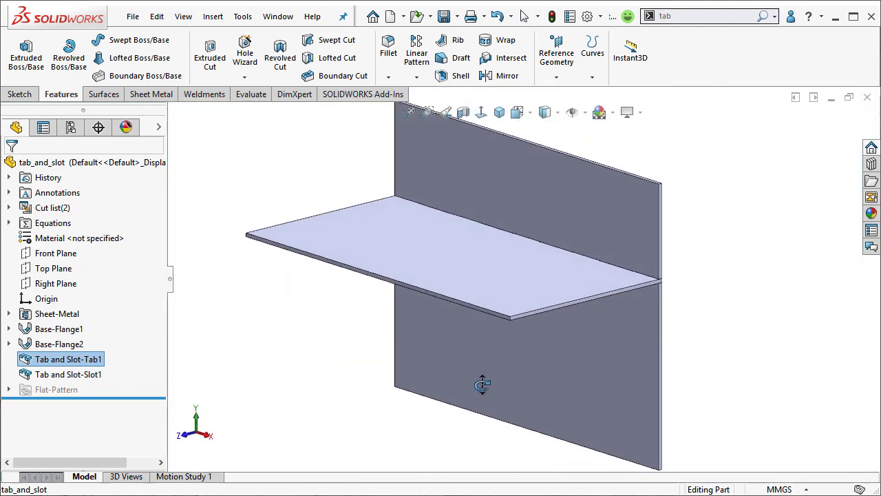
# - Switch to the tab_and_slot_part document and show the two solid blocks in isometric view
pyautogui.hotkey('ctrl', 'F2')
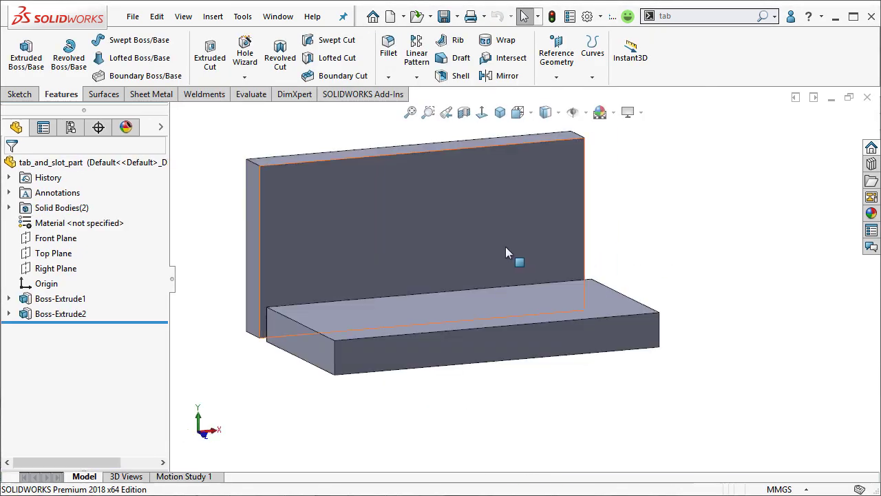
pyautogui.scroll(-3, 505, 246)
pyautogui.moveTo(472, 309); pyautogui.dragTo(547, 245, button='middle')
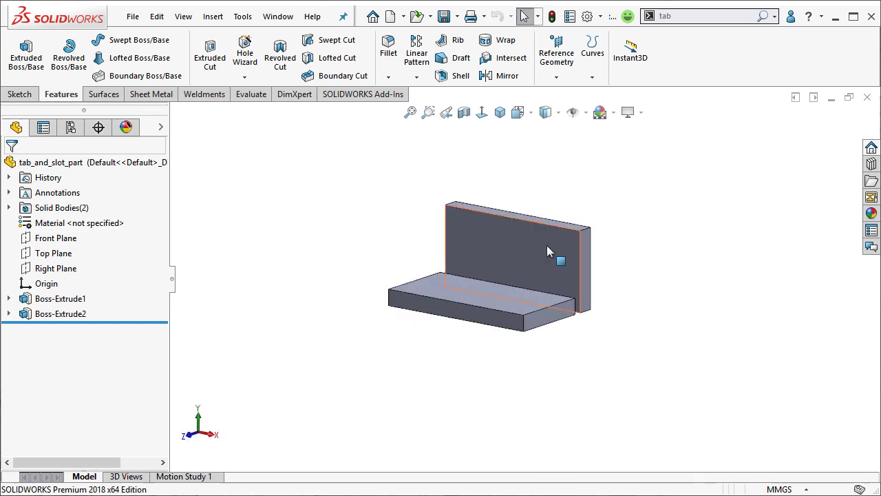
pyautogui.scroll(2, 546, 245)
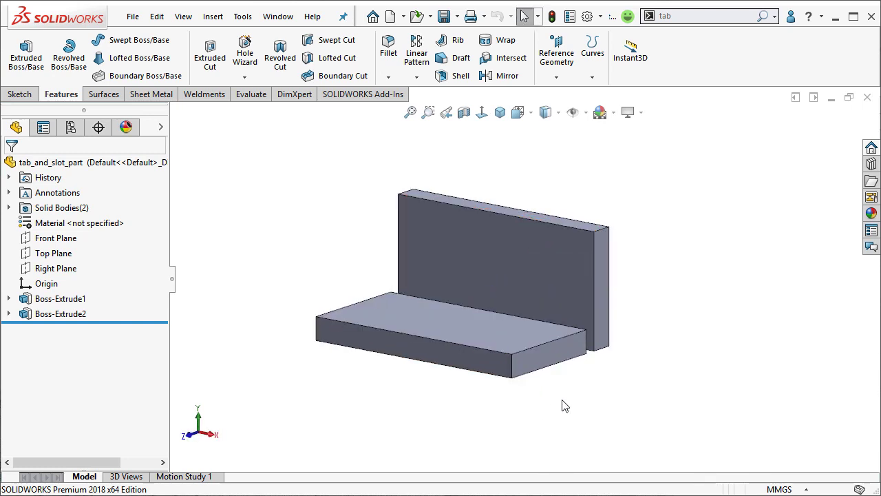
pyautogui.moveTo(562, 405); pyautogui.dragTo(509, 387, button='middle')
pyautogui.hotkey('ctrl', '7')
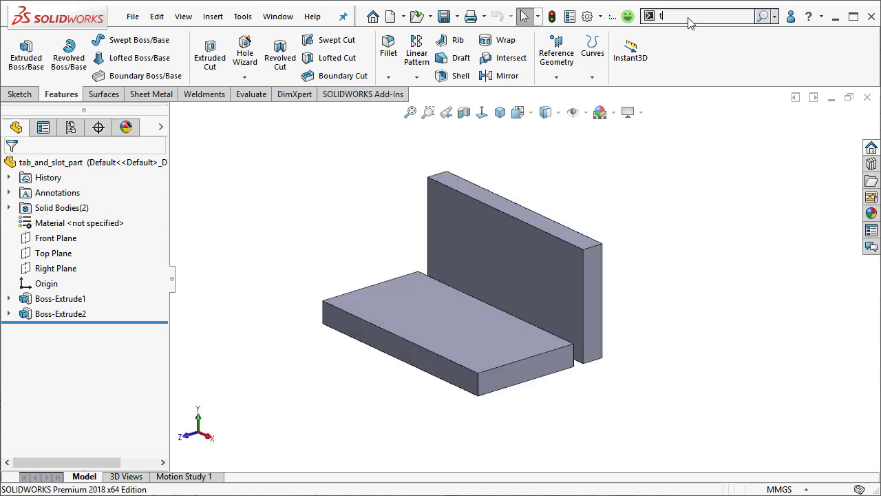
# - Start a Tab and Slot feature using the horizontal block's upper edge beside the vertical block and the vertical block's outer face
pyautogui.click(688, 18)
pyautogui.write('tab')
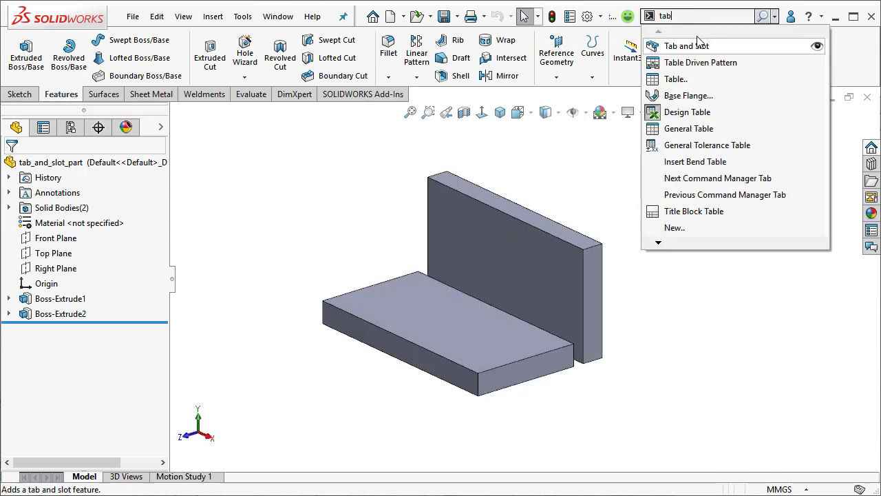
pyautogui.click(700, 47)
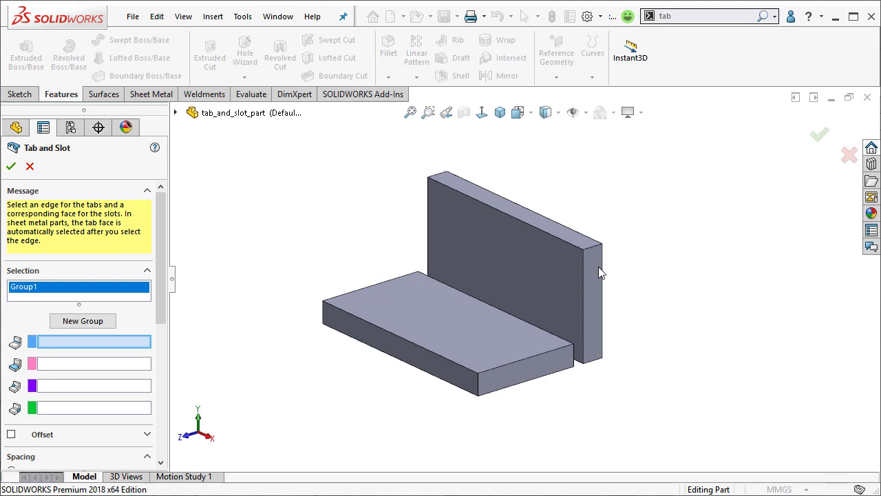
pyautogui.click(518, 318)
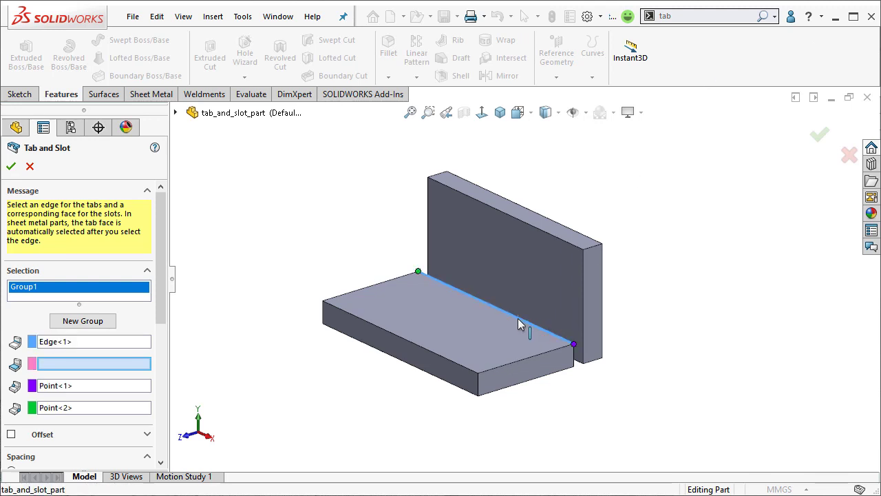
pyautogui.moveTo(509, 337); pyautogui.dragTo(448, 336, button='middle')
pyautogui.click(565, 321)
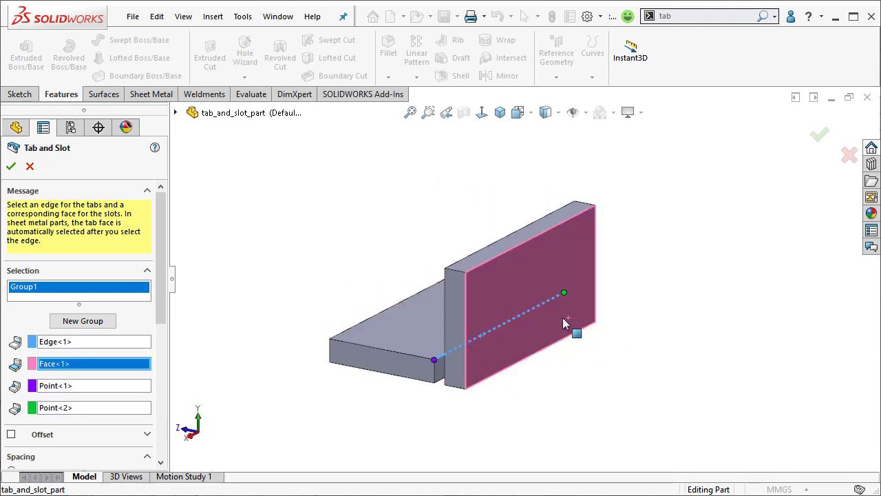
pyautogui.moveTo(426, 387); pyautogui.dragTo(492, 403, button='middle')
# - Set the number of equally spaced tabs to 3 and the tab length to 5 mm
pyautogui.moveTo(166, 296); pyautogui.dragTo(147, 362)
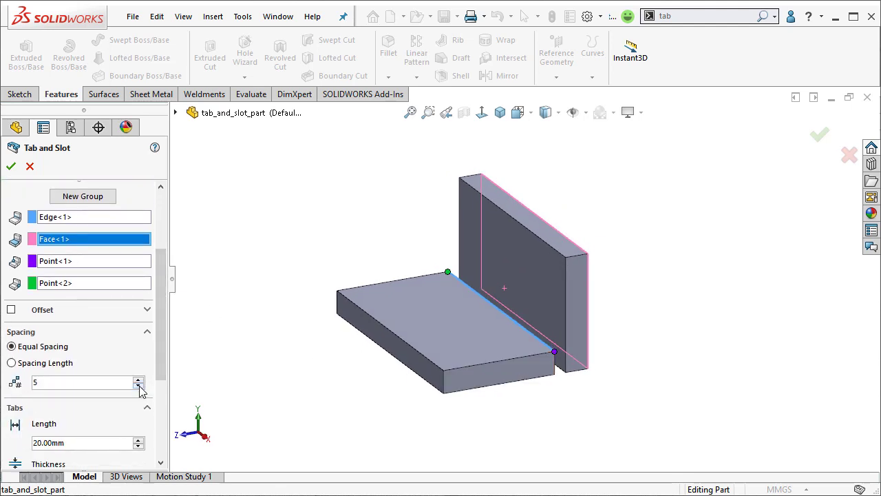
pyautogui.click(139, 386)
pyautogui.click(138, 387)
pyautogui.moveTo(165, 324); pyautogui.dragTo(163, 359)
pyautogui.moveTo(109, 368); pyautogui.dragTo(16, 360)
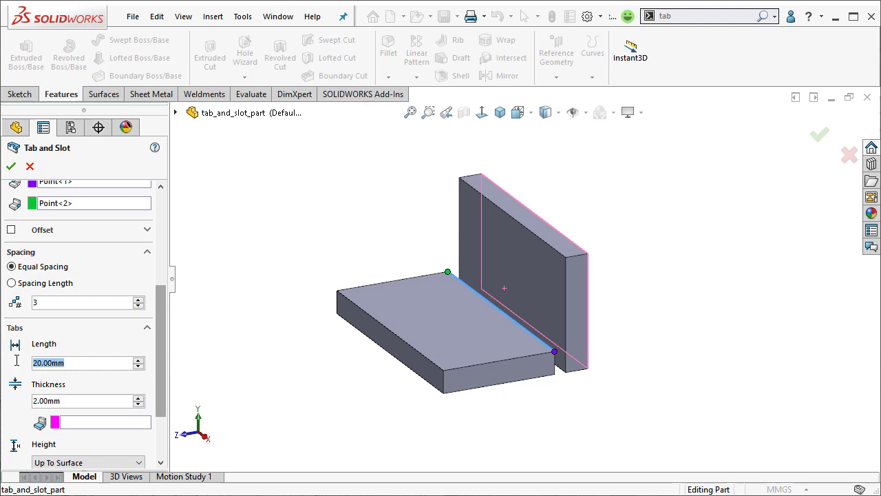
pyautogui.write('5')
pyautogui.press('Return')
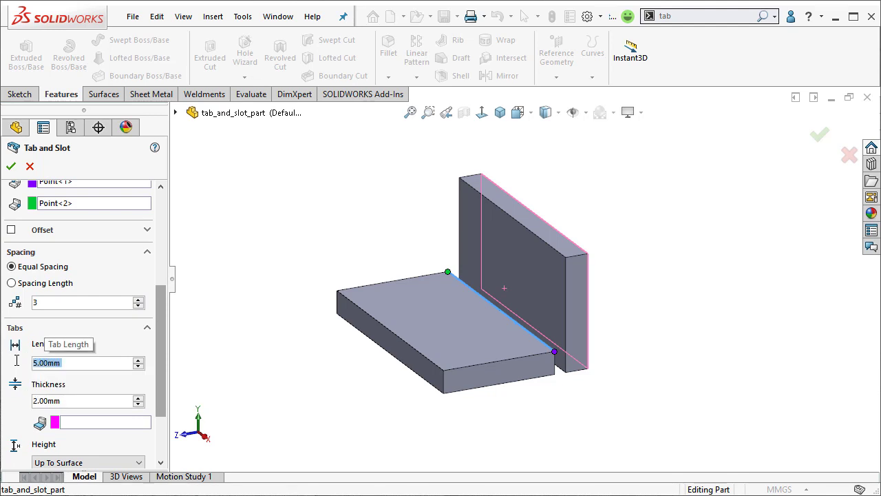
# - Pick the horizontal block's side face towards the vertical block for the tab thickness and set the thickness to 10 mm
pyautogui.moveTo(161, 391); pyautogui.dragTo(163, 416)
pyautogui.click(78, 374)
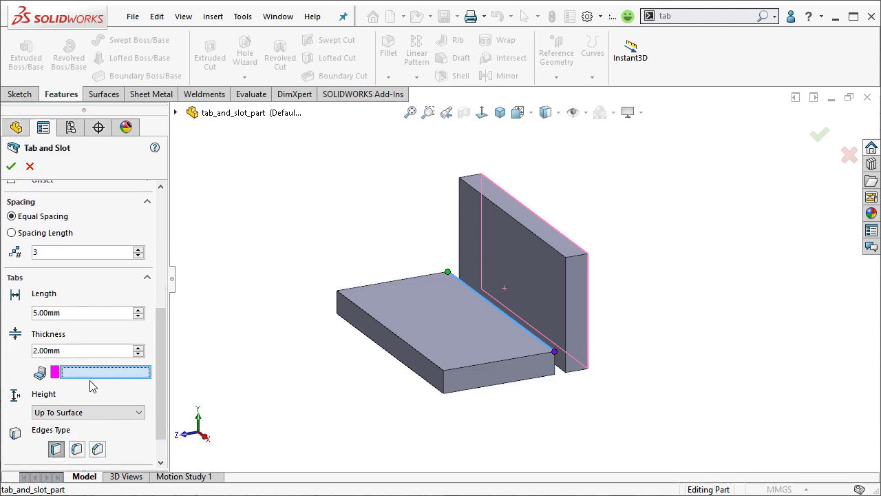
pyautogui.moveTo(339, 421); pyautogui.dragTo(297, 399, button='middle')
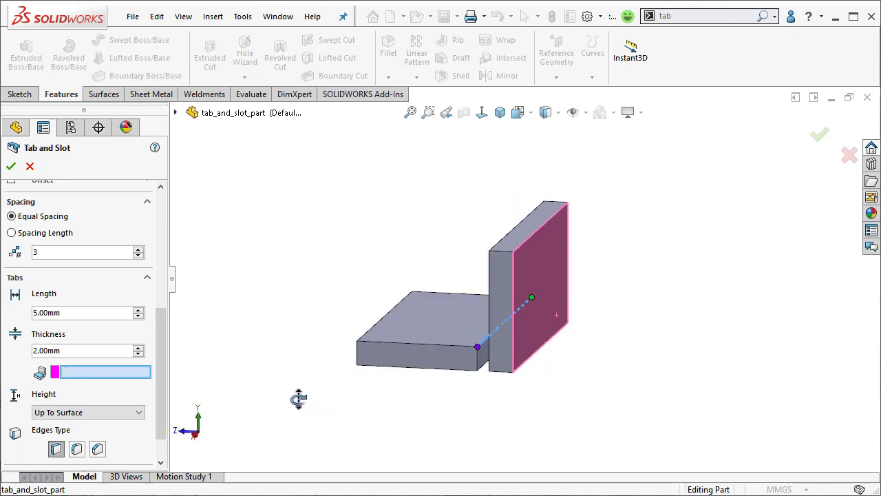
pyautogui.click(484, 361)
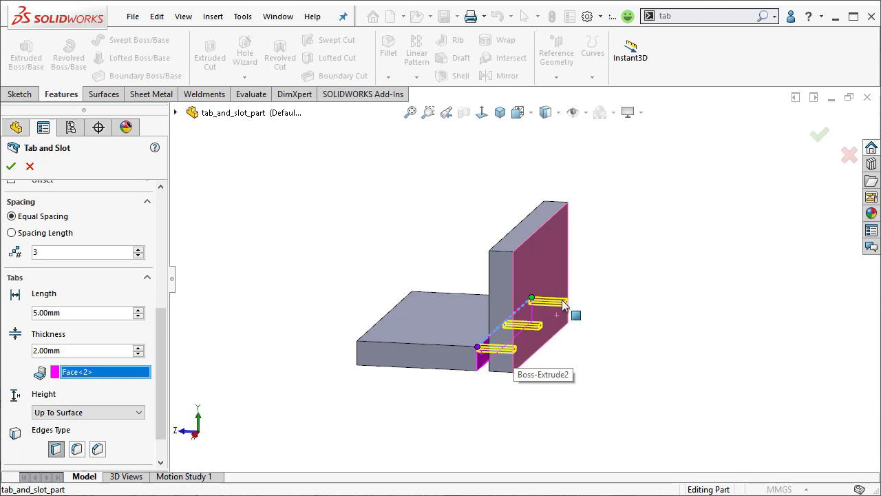
pyautogui.moveTo(405, 408); pyautogui.dragTo(364, 444, button='middle')
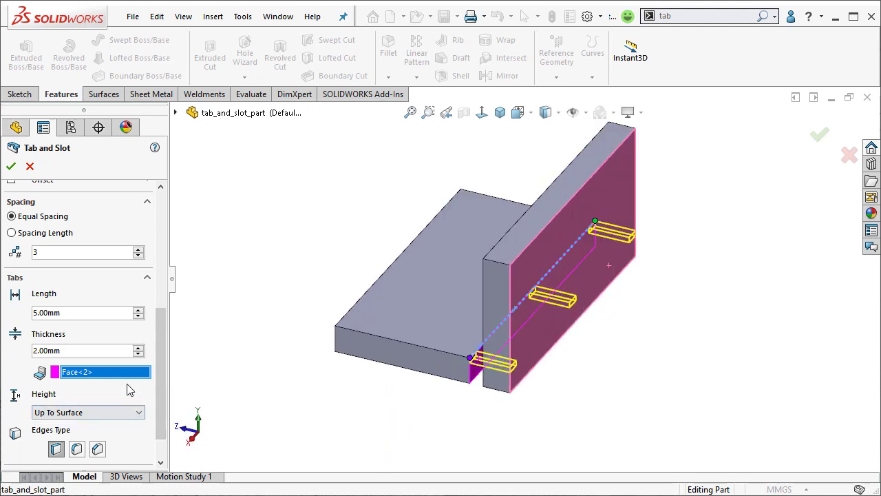
pyautogui.click(125, 350)
pyautogui.rightClick(33, 355)
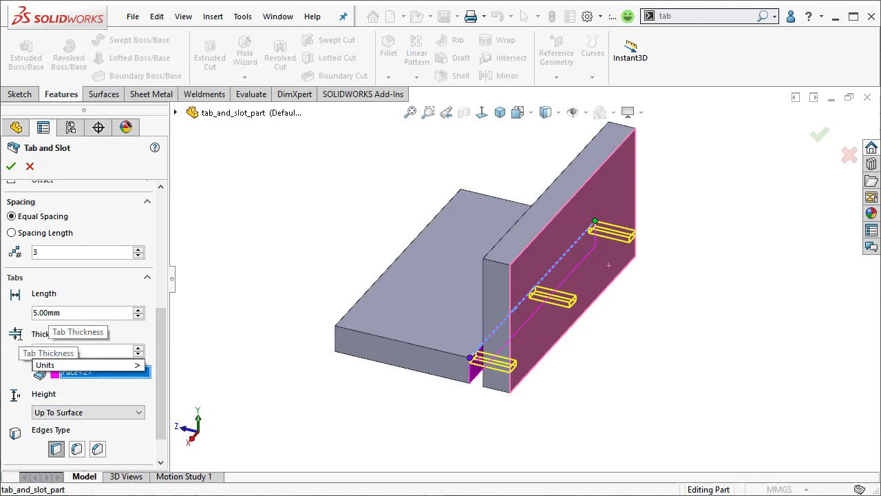
pyautogui.press('Escape')
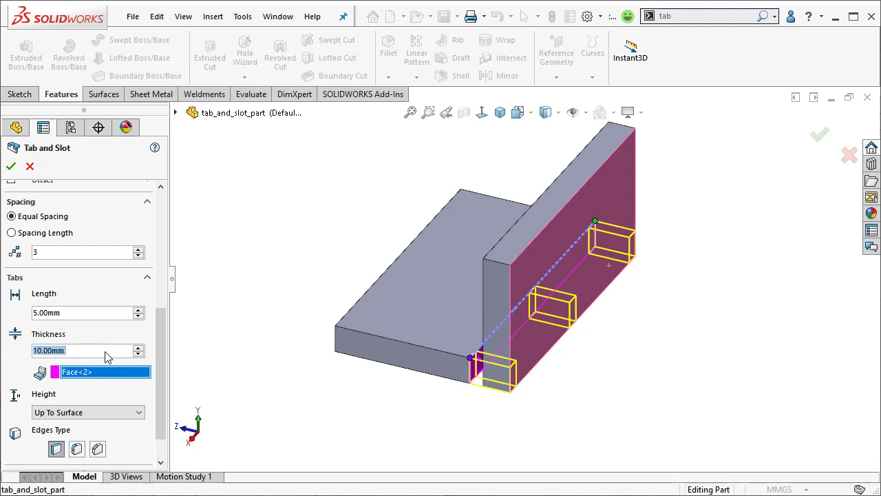
# - Set the tab height to Blind with a value of 20 mm
pyautogui.click(139, 415)
pyautogui.click(123, 421)
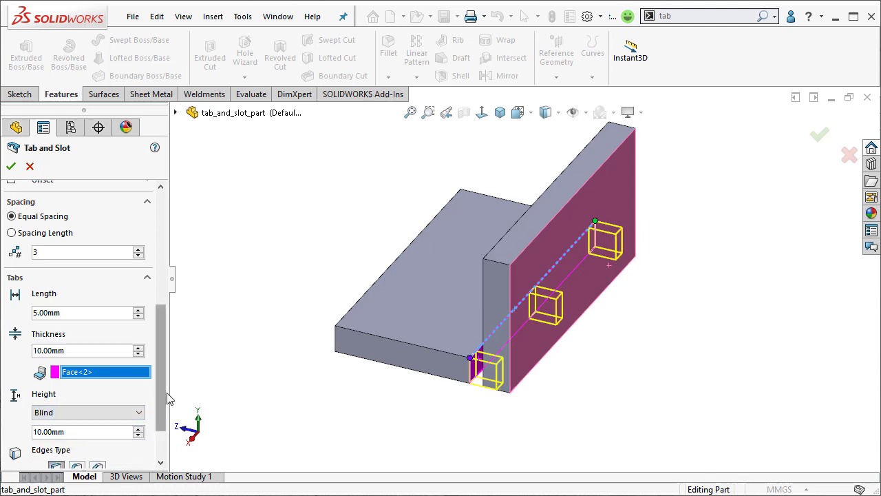
pyautogui.moveTo(167, 399); pyautogui.dragTo(167, 413)
pyautogui.scroll(-2, 103, 403)
pyautogui.moveTo(82, 379); pyautogui.dragTo(21, 363)
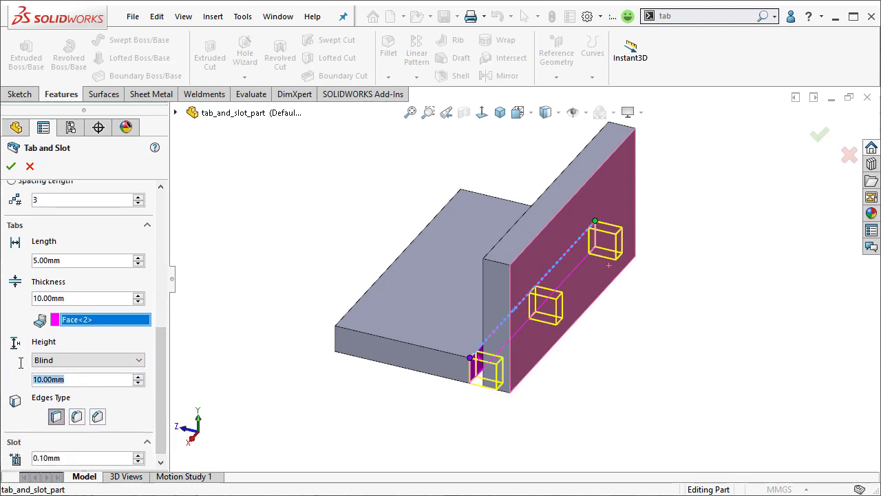
pyautogui.write('20')
pyautogui.press('Return')
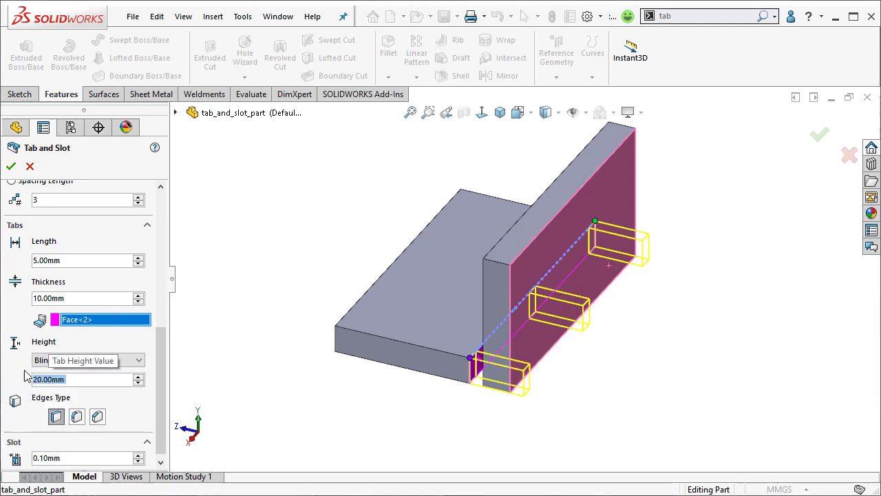
# - Give the tabs 2 mm chamfered edges and create the Tab and Slot feature on the blocks
pyautogui.click(97, 416)
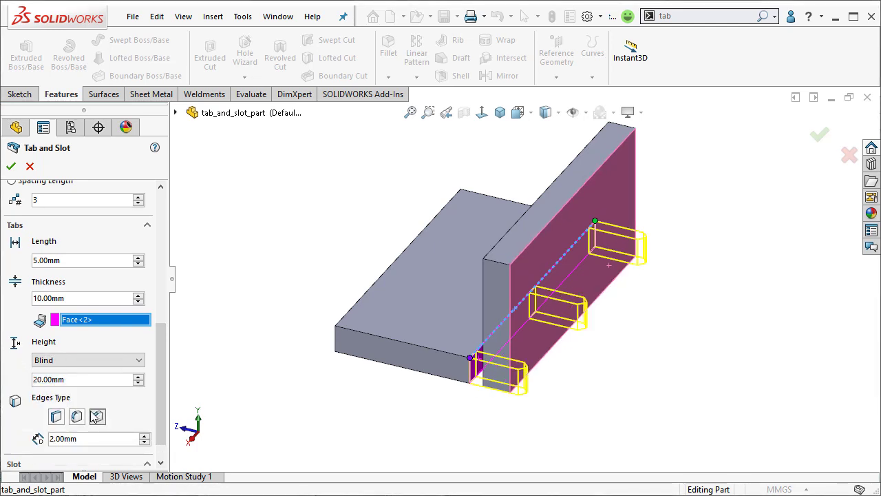
pyautogui.click(11, 166)
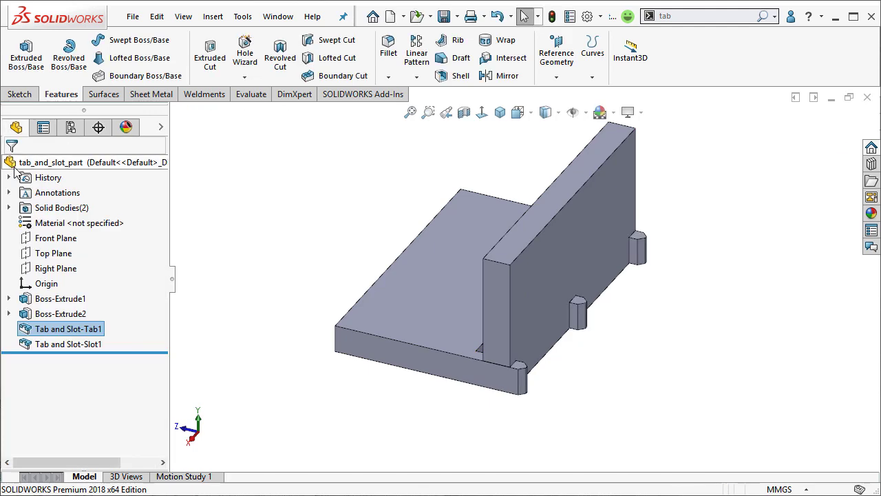
pyautogui.moveTo(616, 349); pyautogui.dragTo(574, 357, button='middle')
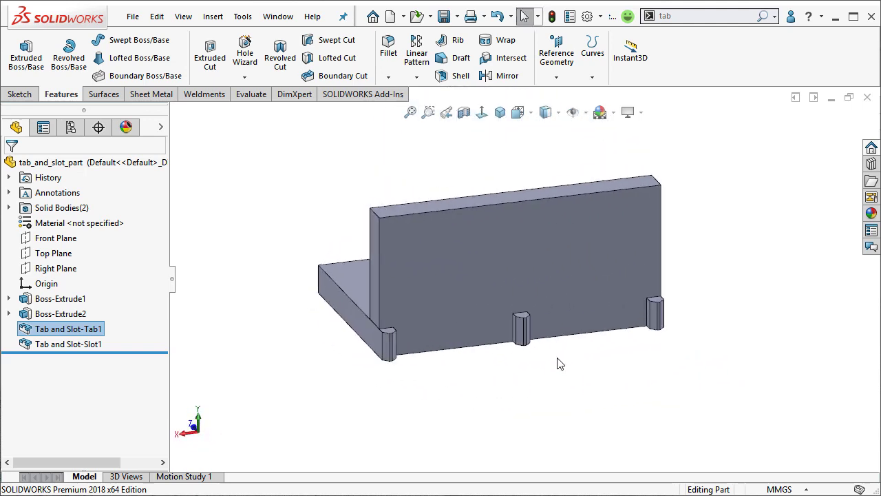
pyautogui.scroll(-6, 544, 345)
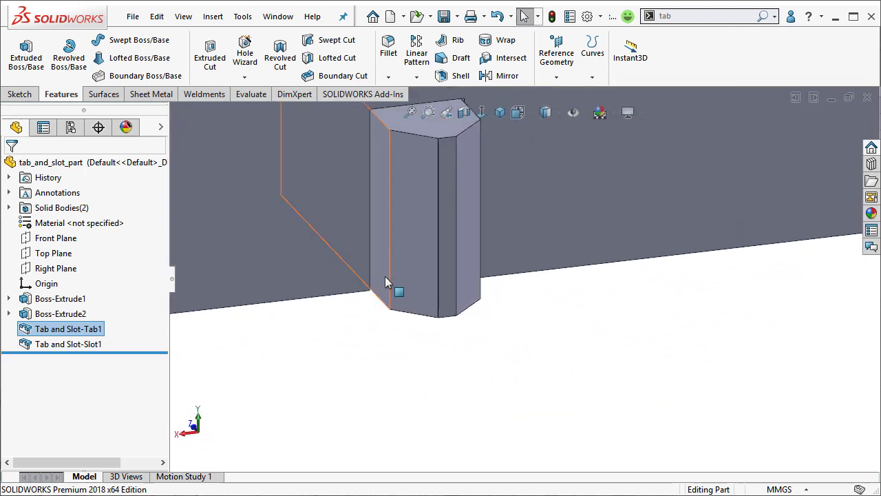
pyautogui.moveTo(378, 270); pyautogui.dragTo(441, 282, button='middle')
pyautogui.scroll(5, 388, 236)
pyautogui.press('f')
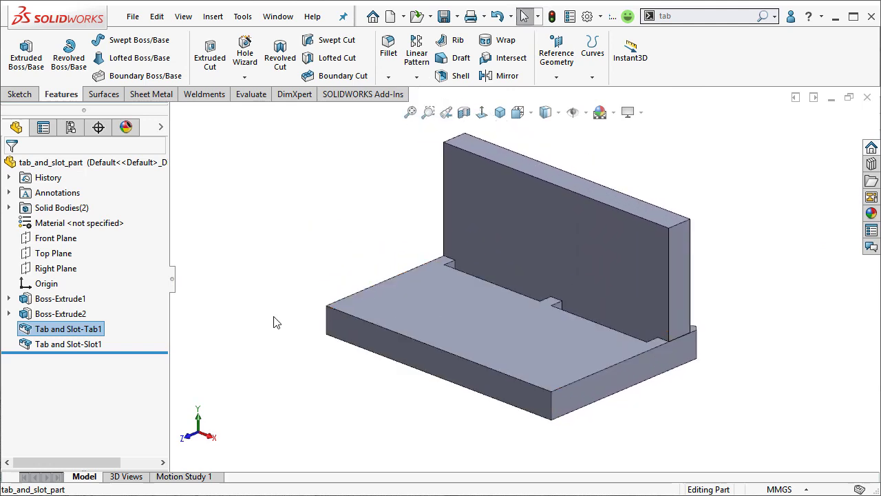
# - Delete the Tab and Slot-Tab1 feature together with its dependent slot feature
pyautogui.rightClick(74, 331)
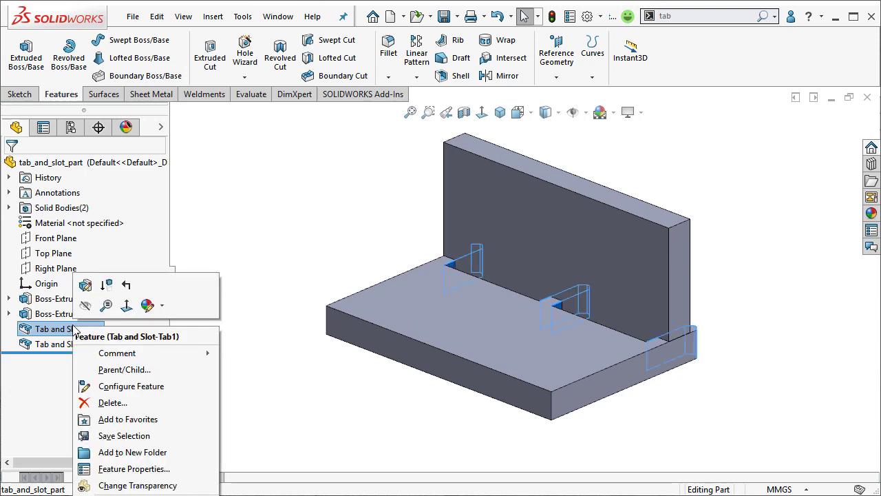
pyautogui.click(122, 403)
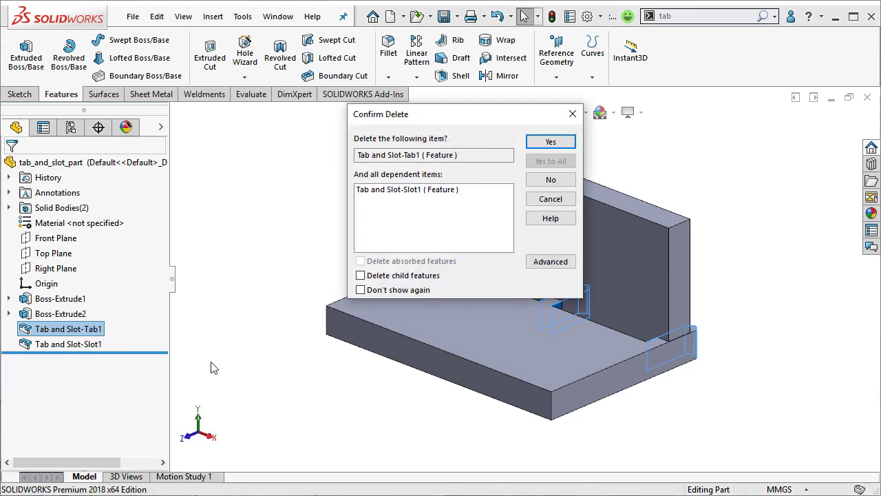
pyautogui.click(554, 142)
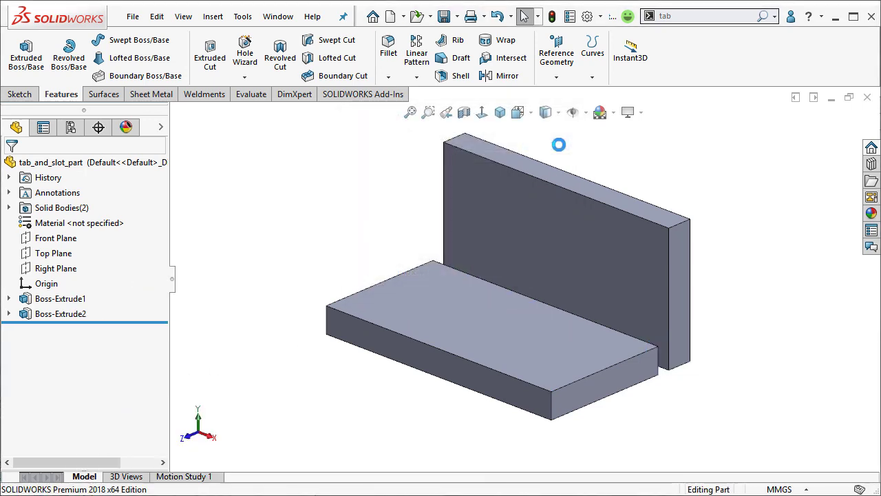
pyautogui.moveTo(290, 375); pyautogui.dragTo(297, 393, button='middle')
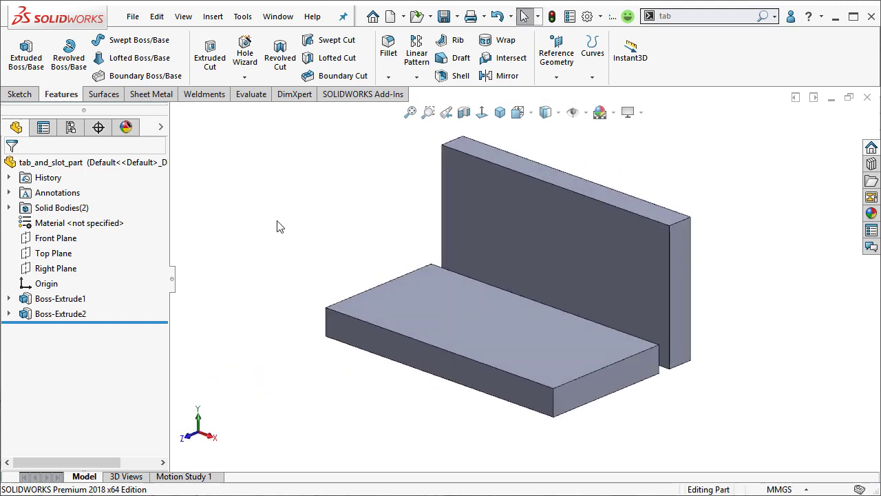